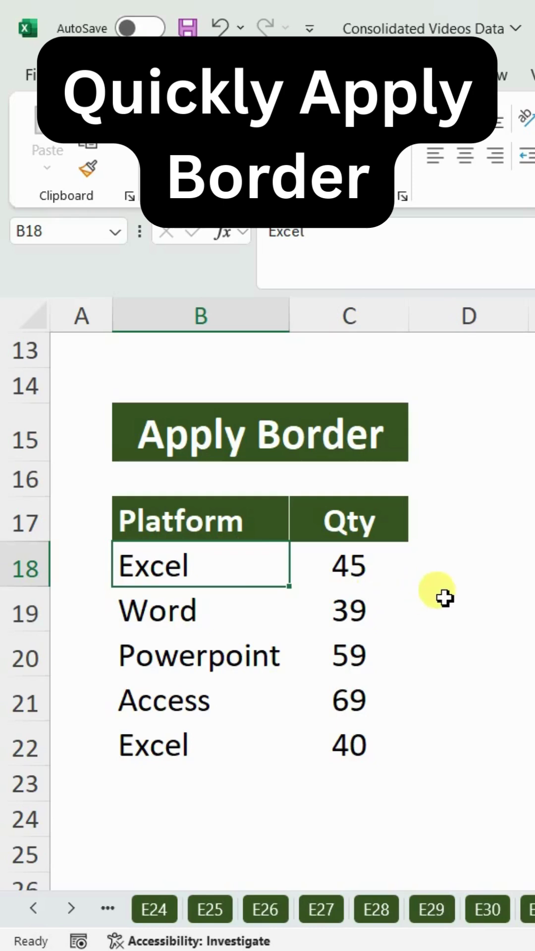
Step: Apply All Borders to the Platform/Qty data rows B18:C22 from the Home Borders list
{"action": "left_click", "coordinate": [438, 612]}
{"action": "left_click", "coordinate": [184, 562]}
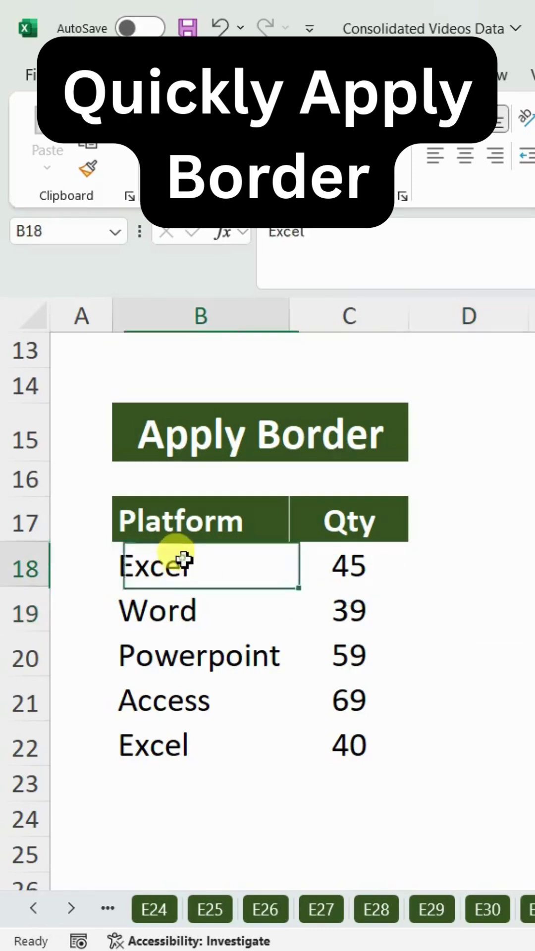
{"action": "left_click_drag", "start_coordinate": [184, 563], "coordinate": [358, 743]}
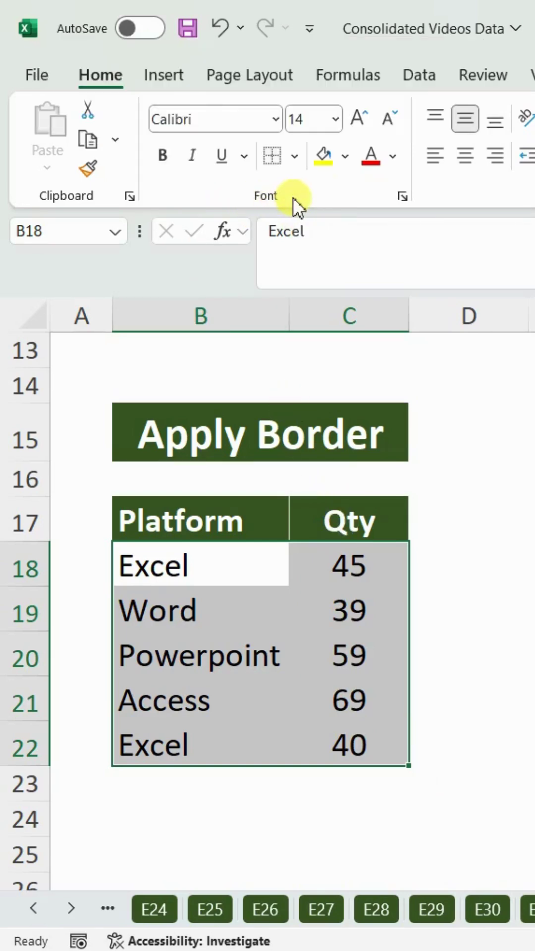
{"action": "left_click", "coordinate": [297, 156]}
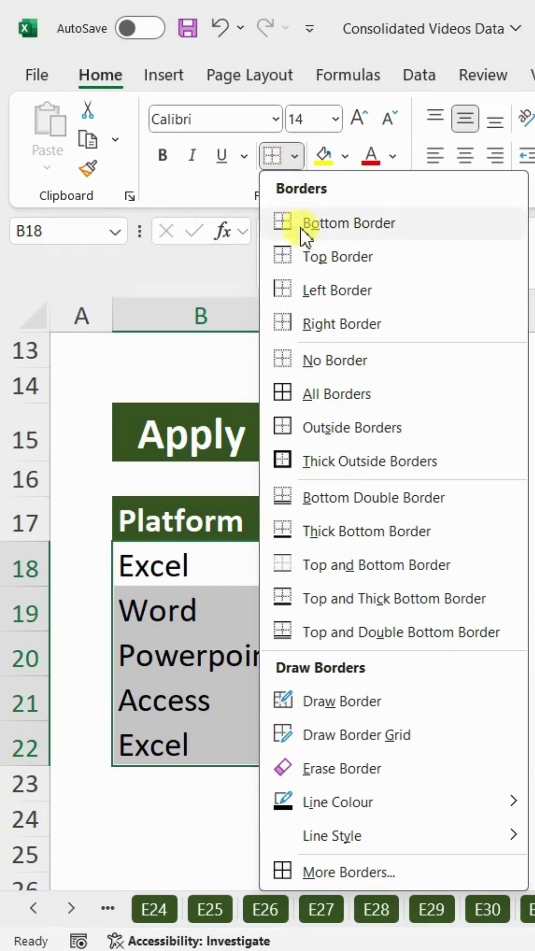
{"action": "left_click", "coordinate": [395, 401]}
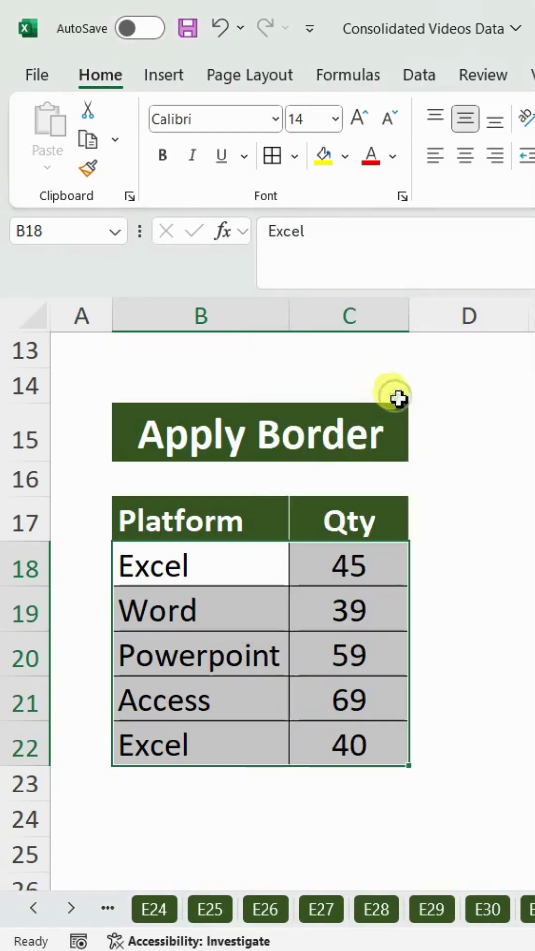
{"action": "left_click", "coordinate": [339, 595]}
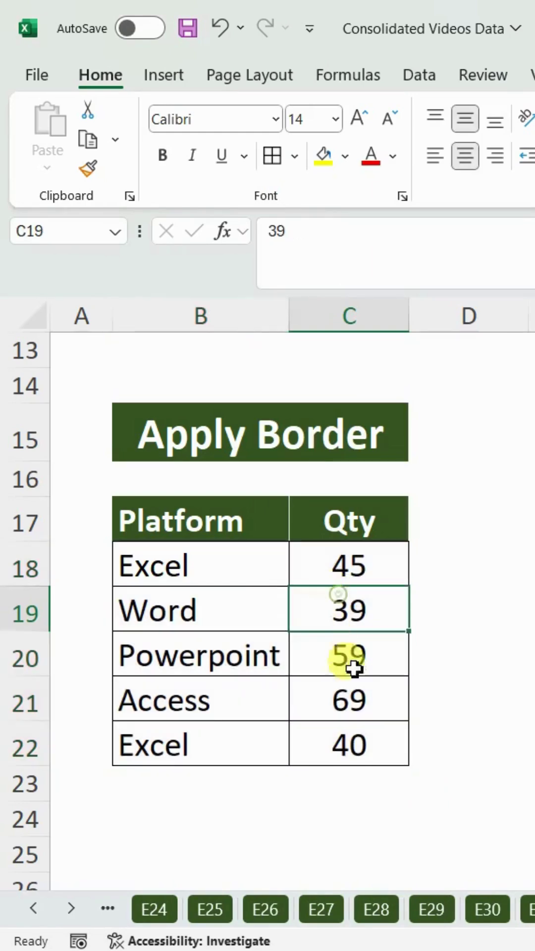
Step: Undo the borders, then reapply All Borders with the Alt, H, B, A shortcut
{"action": "left_click", "coordinate": [224, 580]}
{"action": "key", "text": "ctrl+shift+End"}
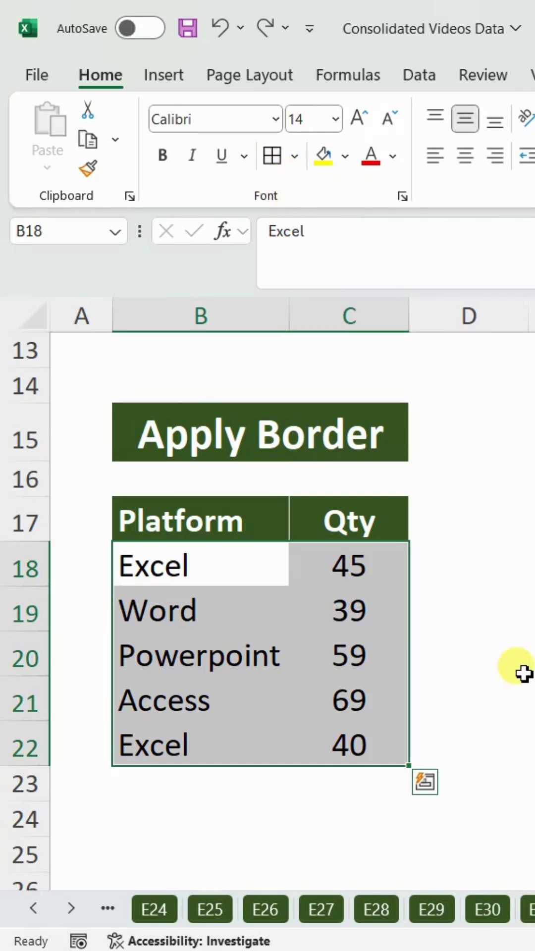
{"action": "key", "text": "alt"}
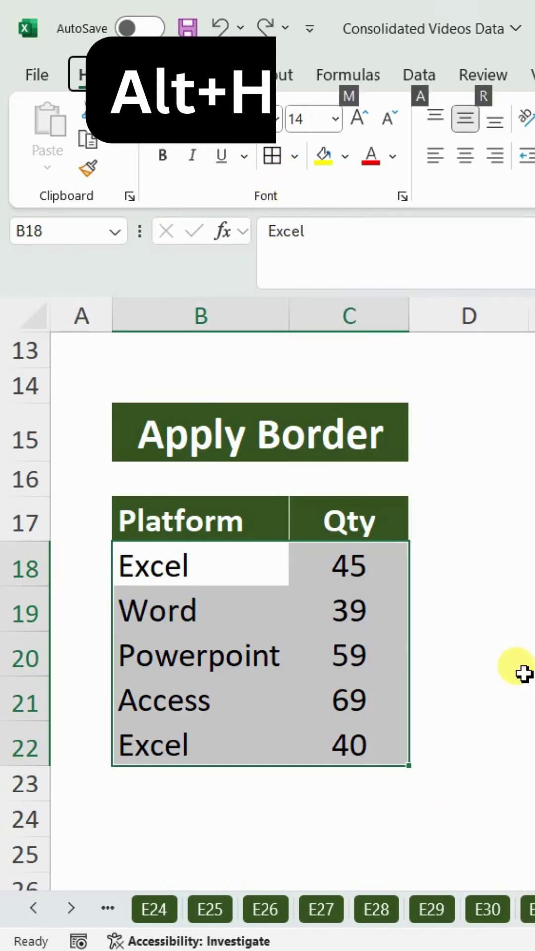
{"action": "key", "text": "h"}
{"action": "key", "text": "b"}
{"action": "key", "text": "a"}
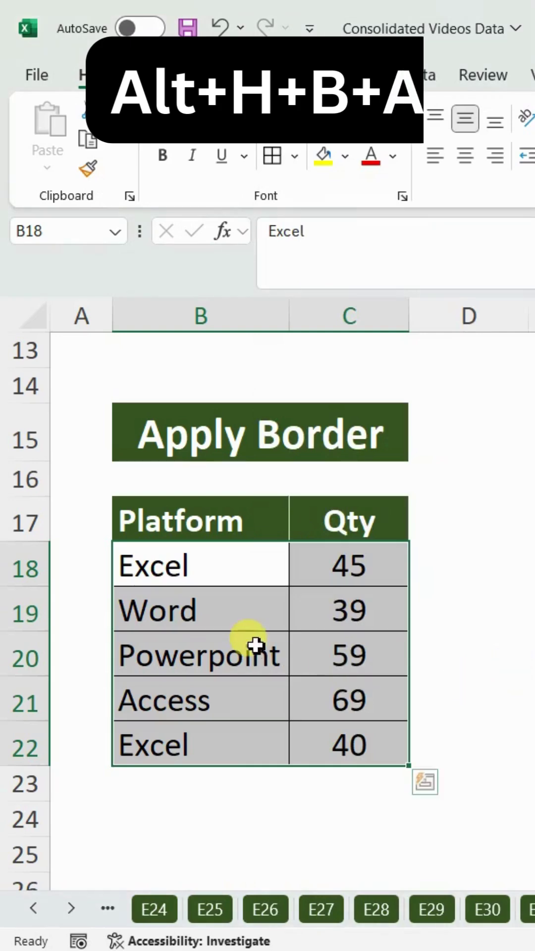
{"action": "left_click", "coordinate": [255, 645]}
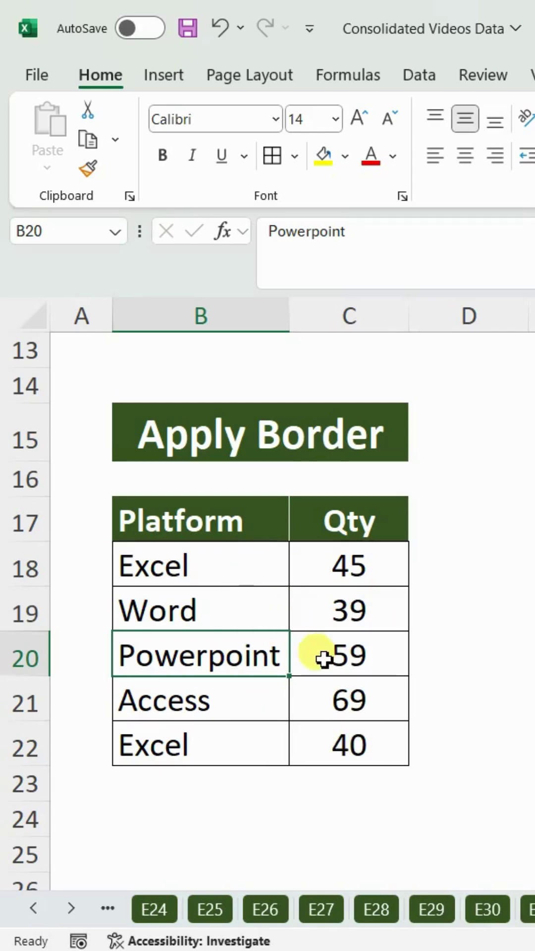
Step: Reselect the data rows B18:C22 and apply No Border from the Borders list
{"action": "left_click_drag", "start_coordinate": [227, 576], "coordinate": [374, 759]}
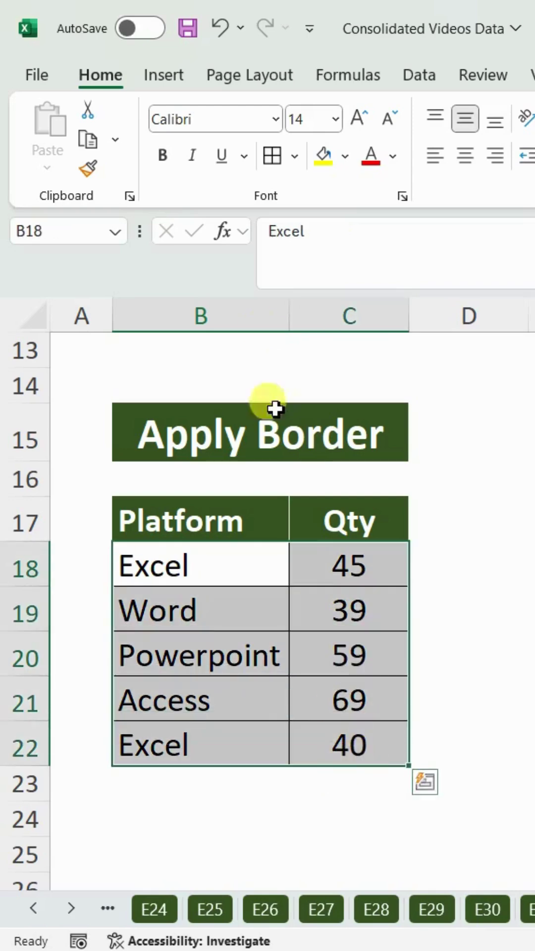
{"action": "left_click", "coordinate": [294, 154]}
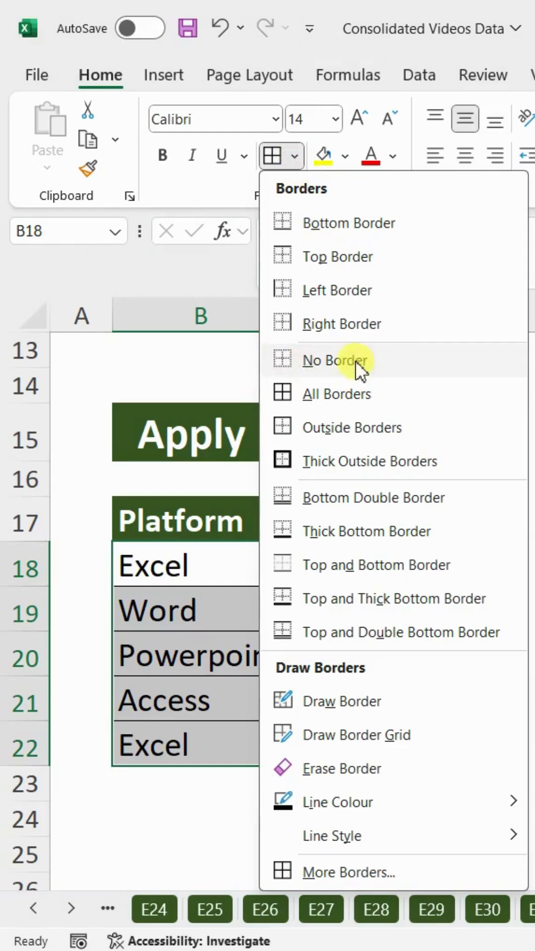
{"action": "left_click", "coordinate": [384, 360]}
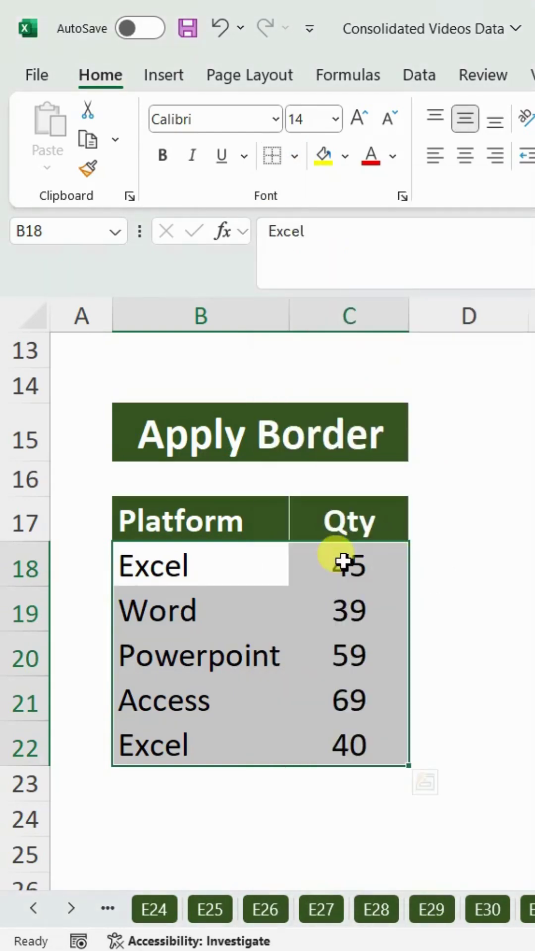
{"action": "left_click", "coordinate": [330, 654]}
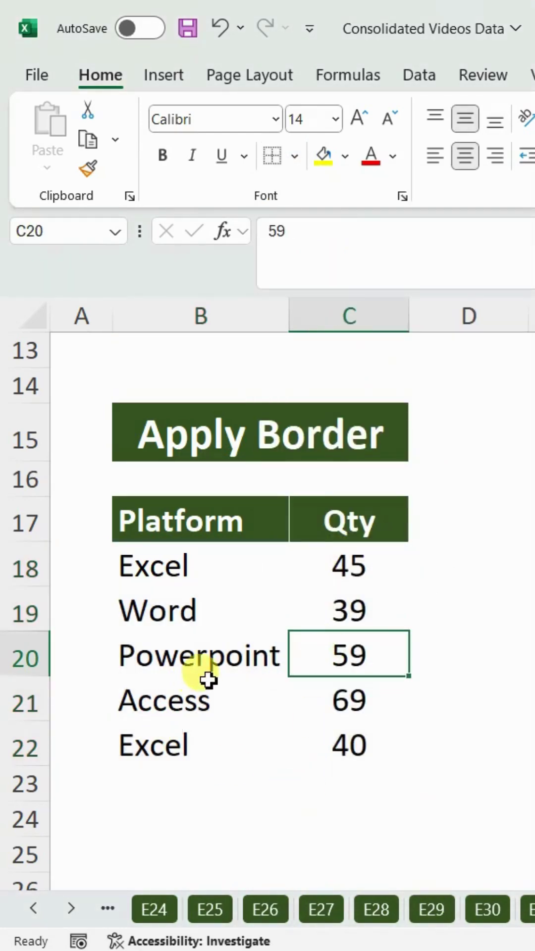
Step: Undo the border removal, then strip the borders again with Alt, H, B, N
{"action": "key", "text": "ctrl+z"}
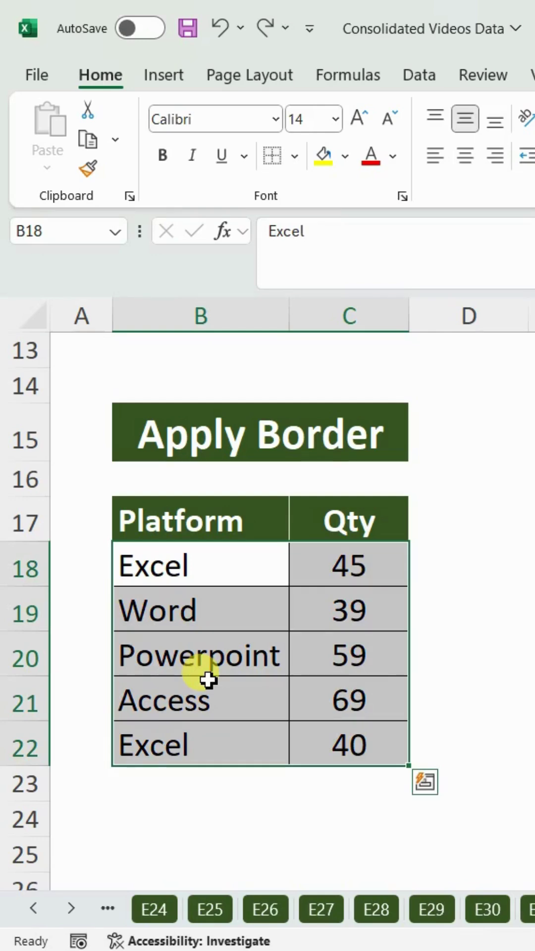
{"action": "key", "text": "alt+h"}
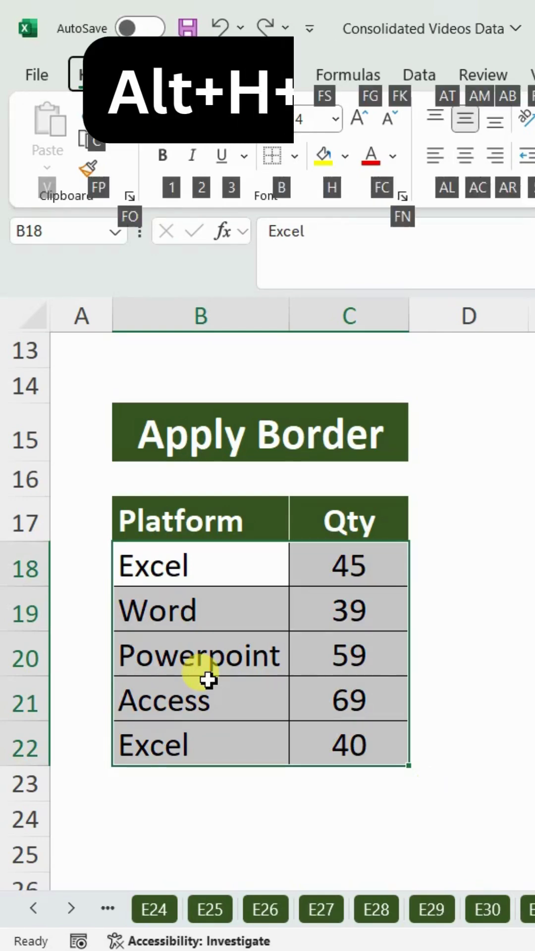
{"action": "key", "text": "b"}
{"action": "key", "text": "n"}
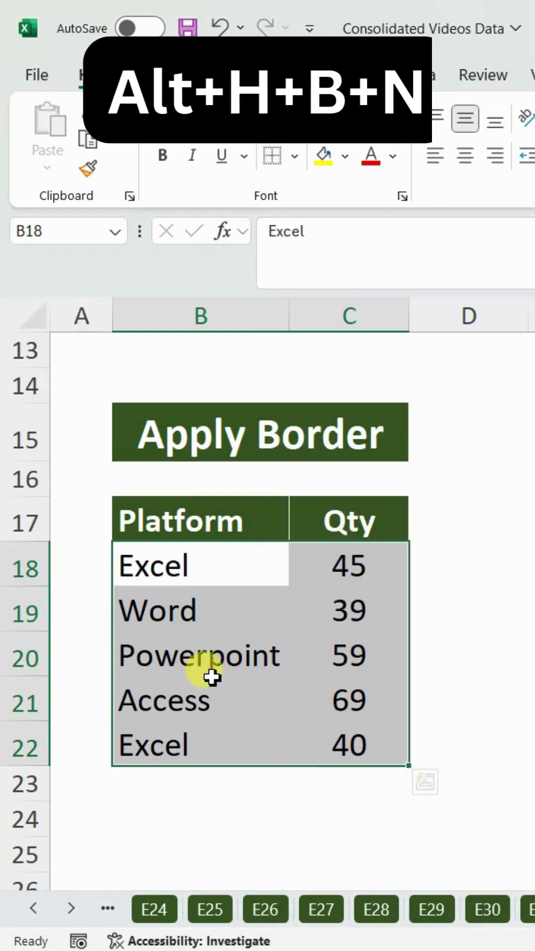
{"action": "left_click", "coordinate": [218, 667]}
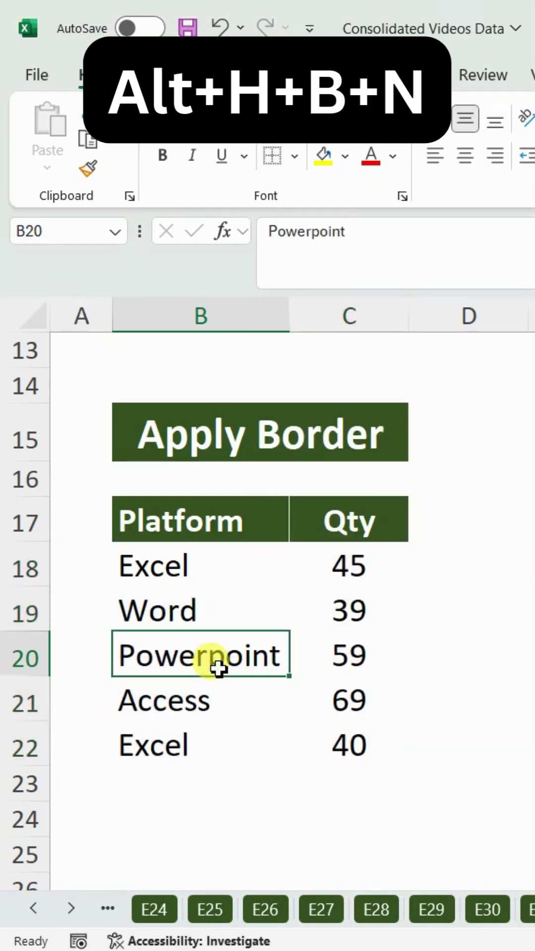